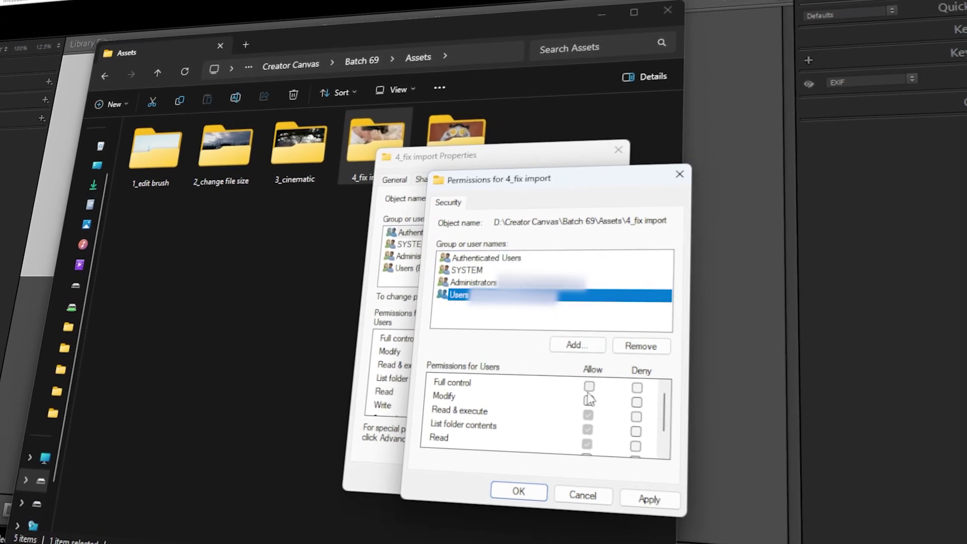
Give the Users group Full control in the 4_fix import folder's permissions.
{"action": "left_click", "coordinate": [589, 386]}
{"action": "key", "text": "Up"}
{"action": "key", "text": "Up"}
{"action": "key", "text": "Up"}
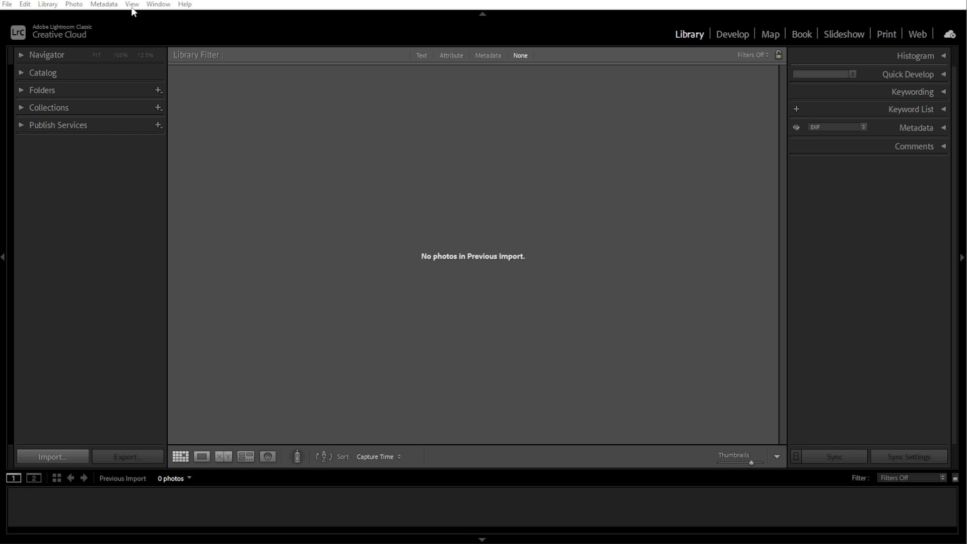
{"action": "left_click", "coordinate": [184, 7]}
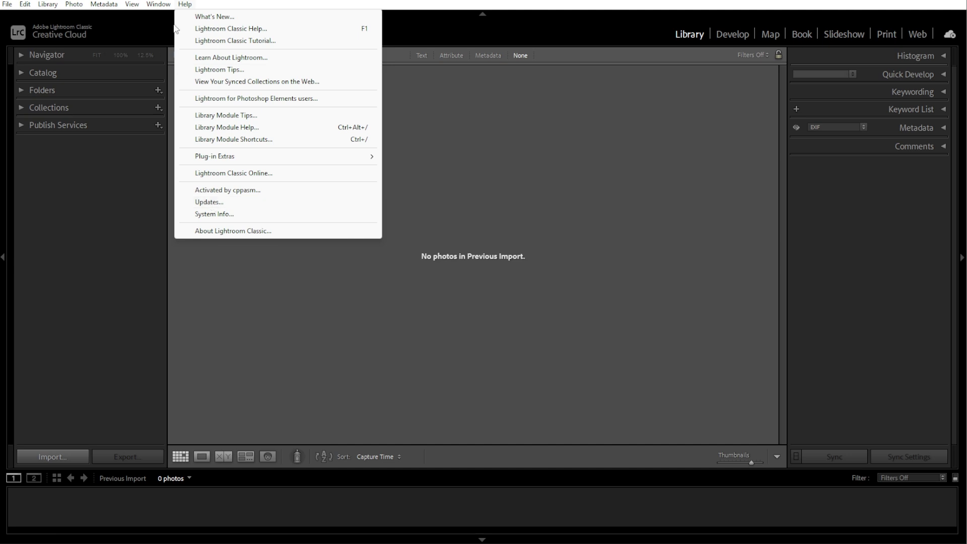
{"action": "left_click", "coordinate": [186, 6]}
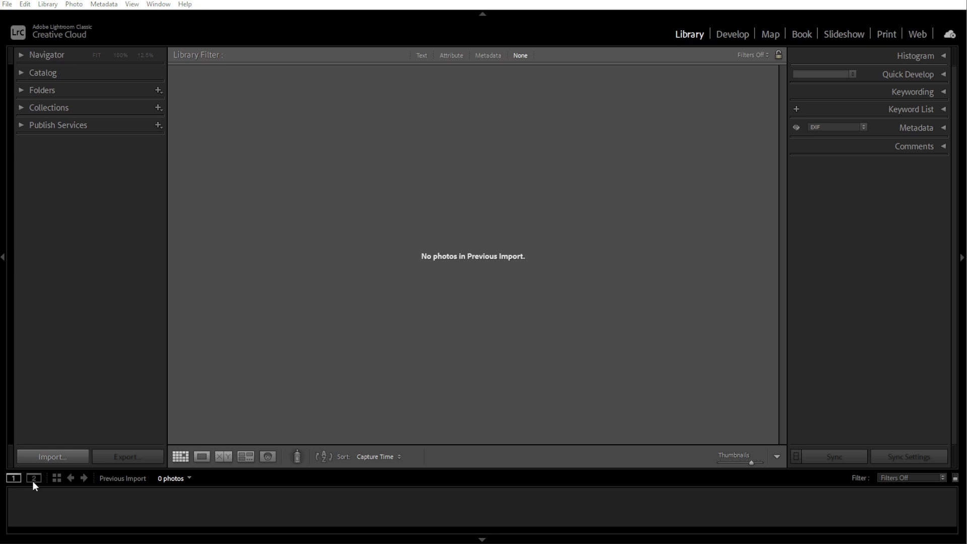
Drag the beach couple photo from 4_fix import into Lightroom and import it in Add mode.
{"action": "key", "text": "alt+Tab"}
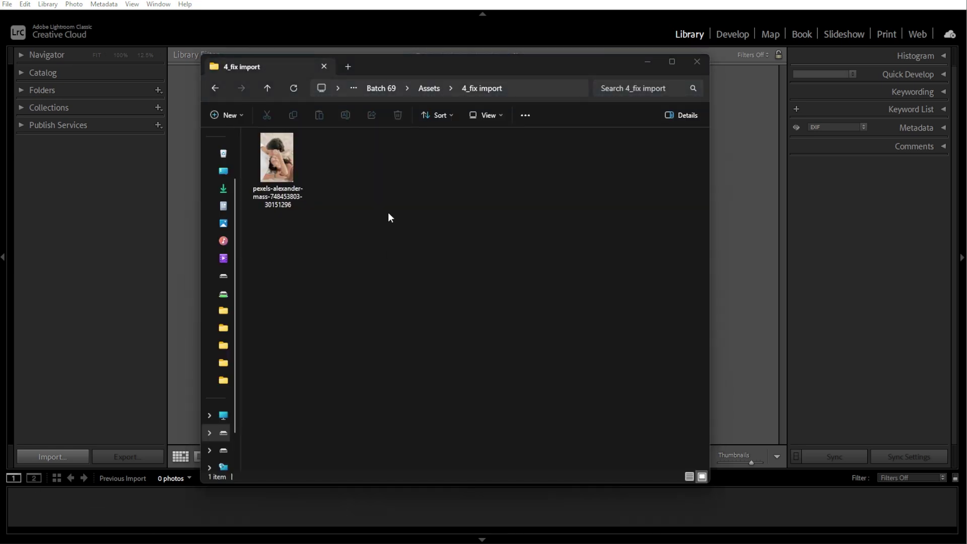
{"action": "left_click_drag", "start_coordinate": [277, 158], "coordinate": [745, 219]}
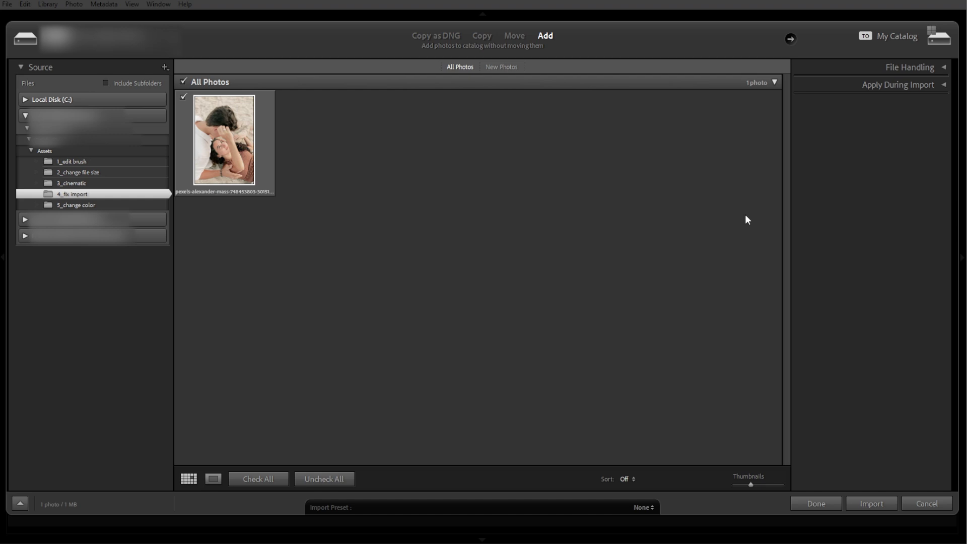
{"action": "left_click", "coordinate": [872, 503]}
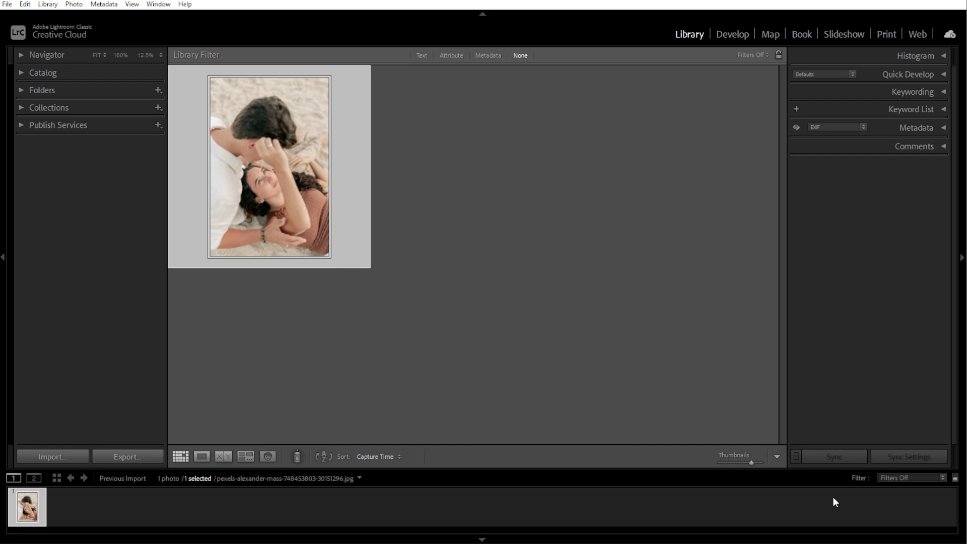
{"action": "key", "text": "alt+Tab"}
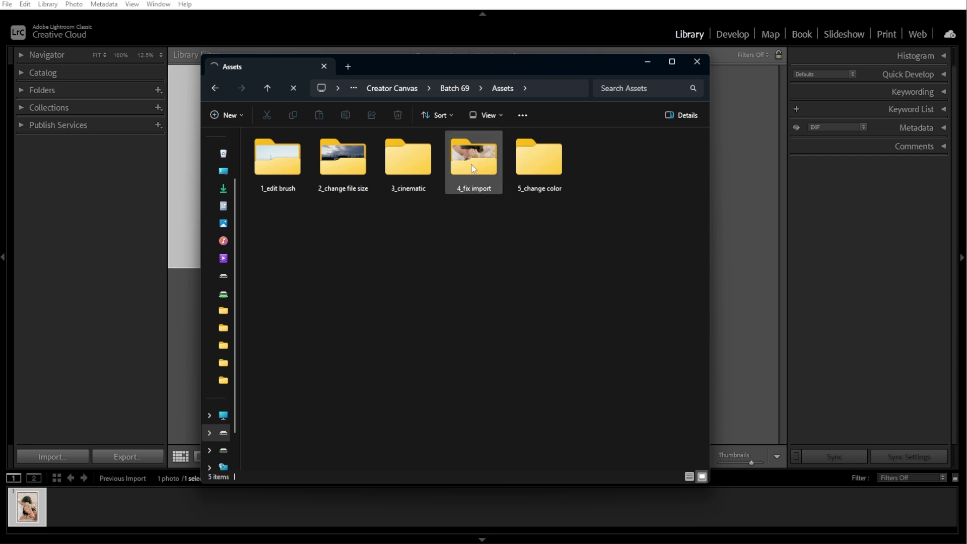
Open the Security permissions editor for the 4_fix import folder's Properties.
{"action": "left_click", "coordinate": [473, 167]}
{"action": "right_click", "coordinate": [471, 165]}
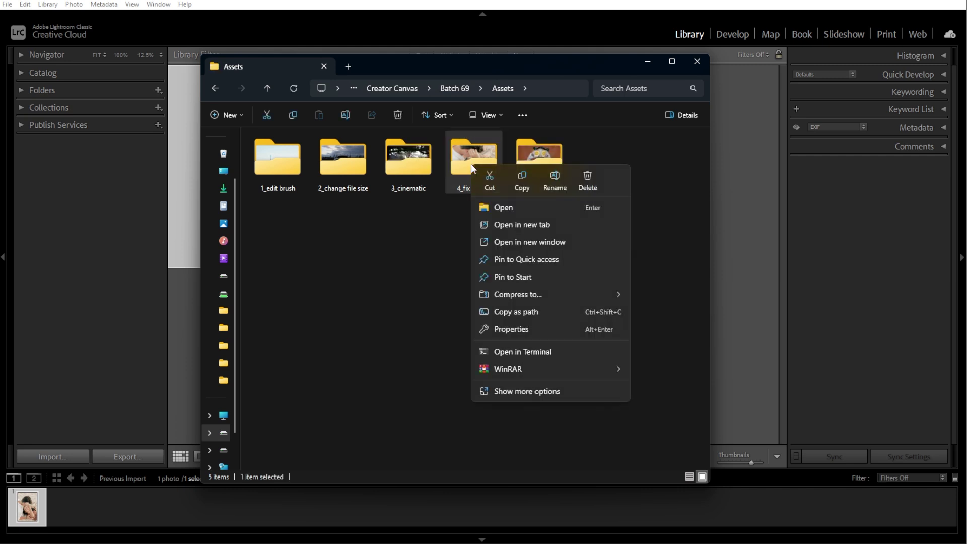
{"action": "left_click", "coordinate": [508, 328]}
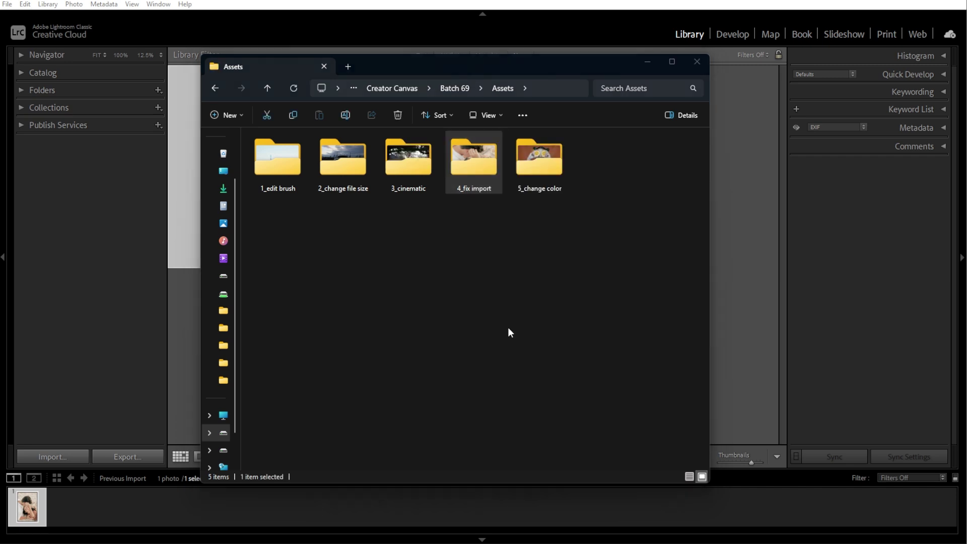
{"action": "left_click", "coordinate": [545, 192]}
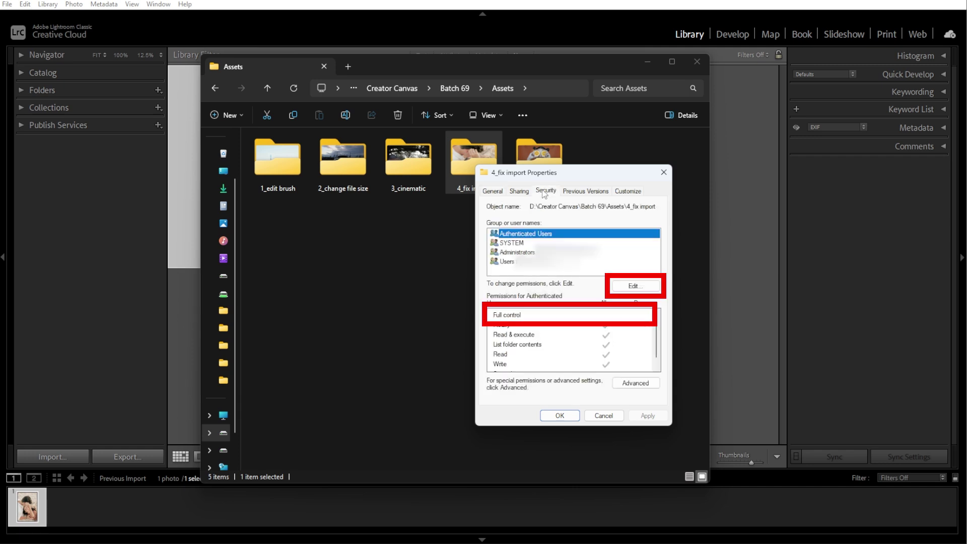
{"action": "left_click", "coordinate": [636, 286]}
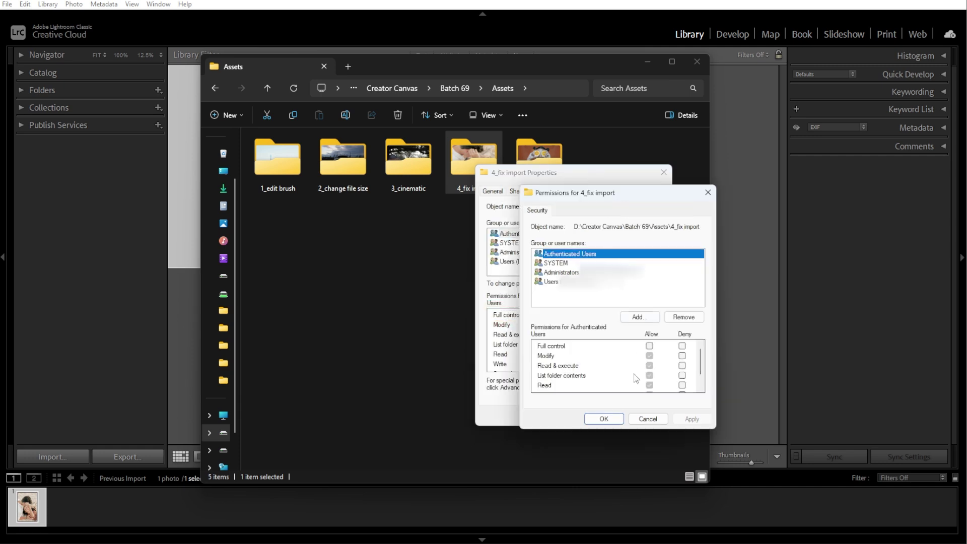
Allow Full control for Authenticated Users and Users, review other groups, and apply.
{"action": "left_click", "coordinate": [649, 345]}
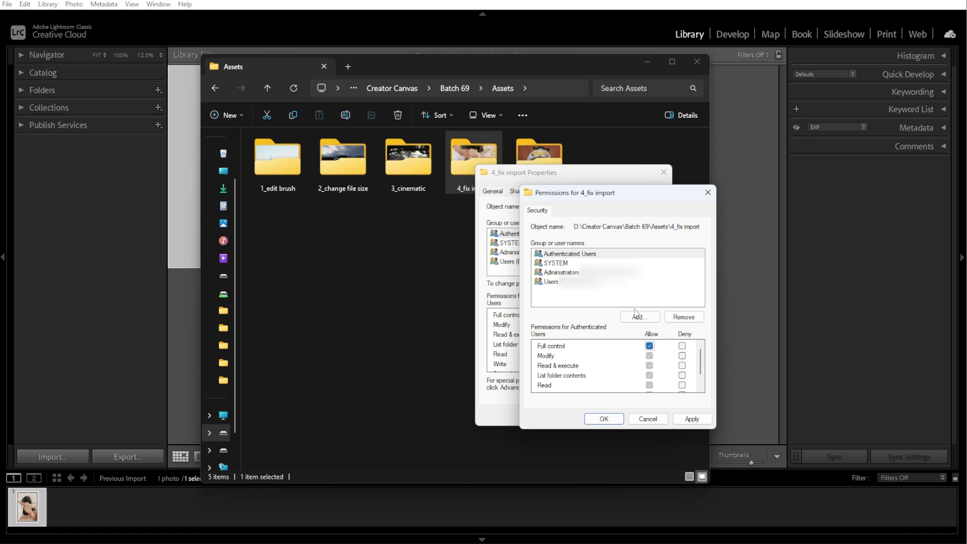
{"action": "left_click", "coordinate": [626, 283]}
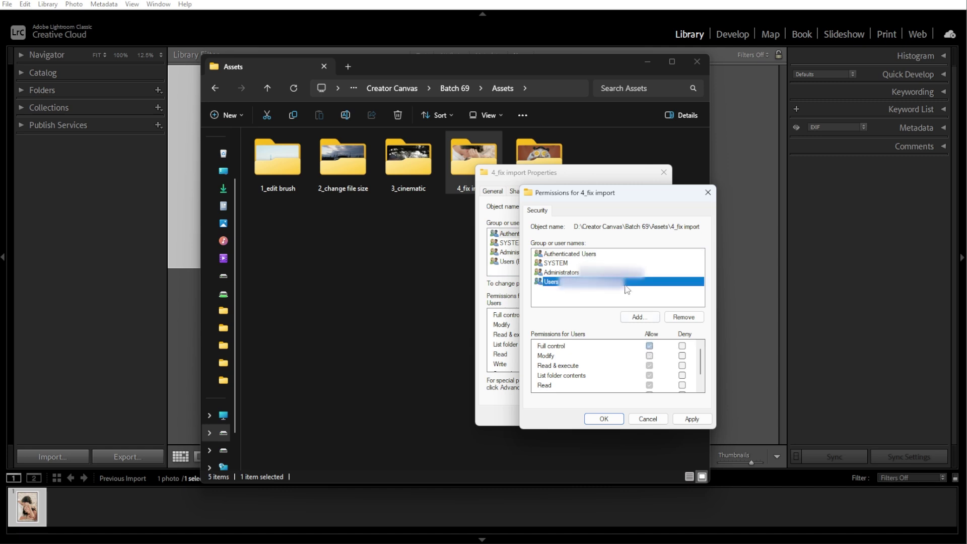
{"action": "left_click", "coordinate": [650, 347]}
{"action": "left_click", "coordinate": [632, 273]}
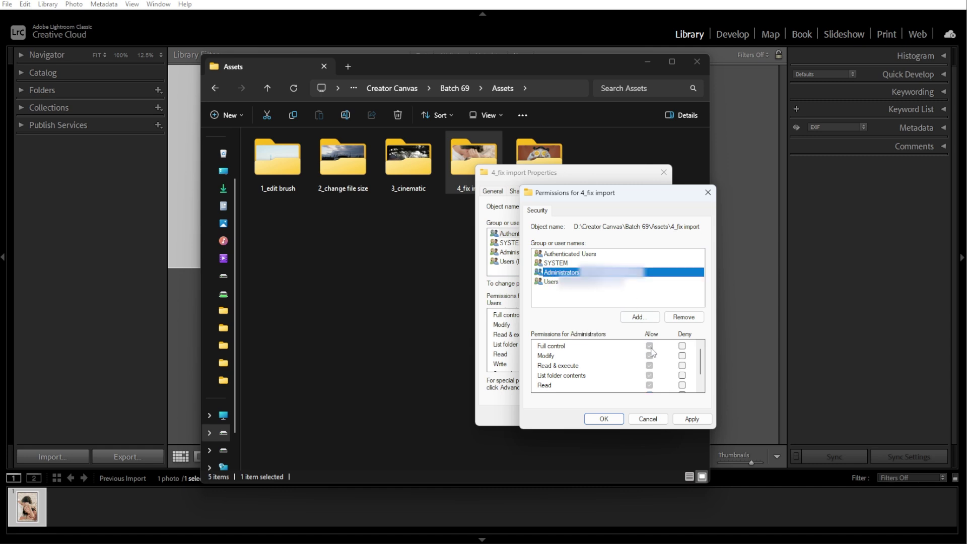
{"action": "left_click", "coordinate": [579, 263]}
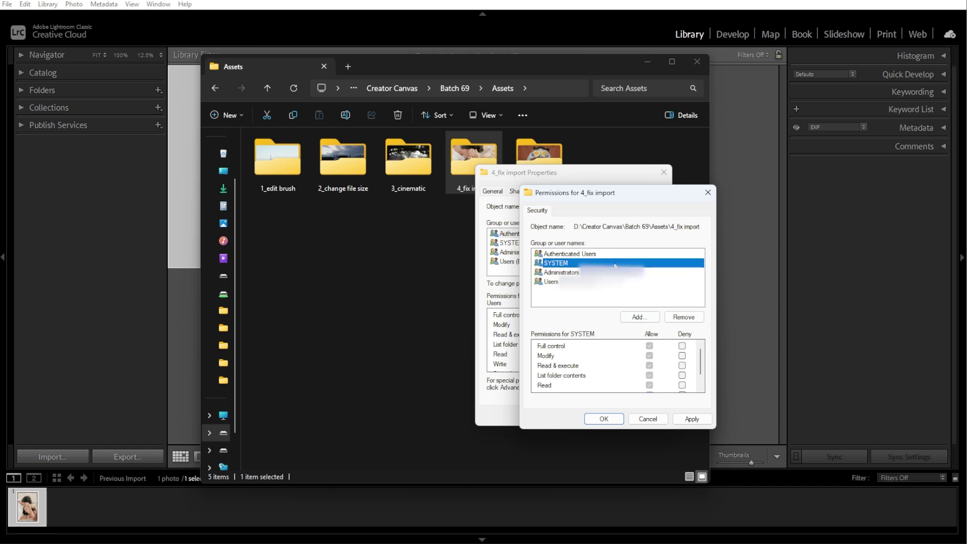
{"action": "left_click", "coordinate": [578, 254]}
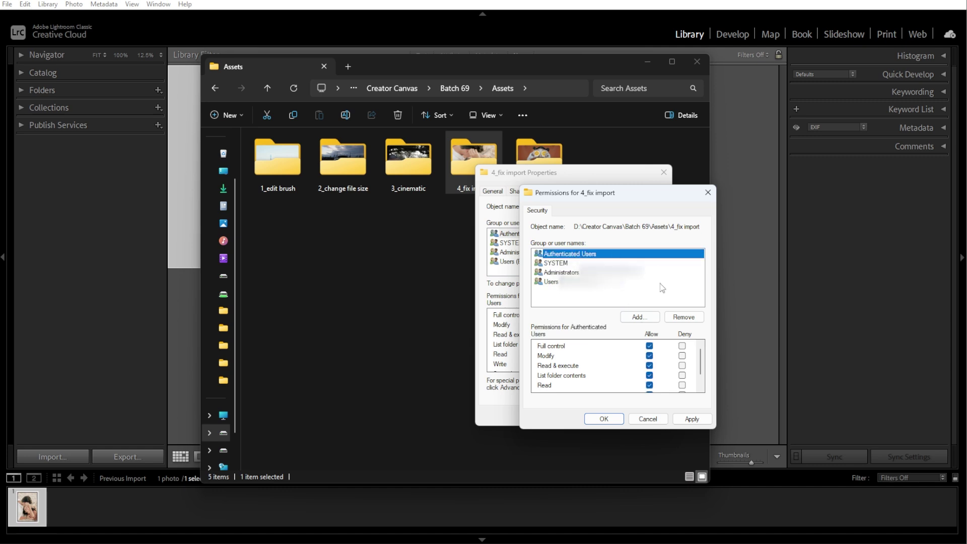
{"action": "left_click", "coordinate": [691, 420]}
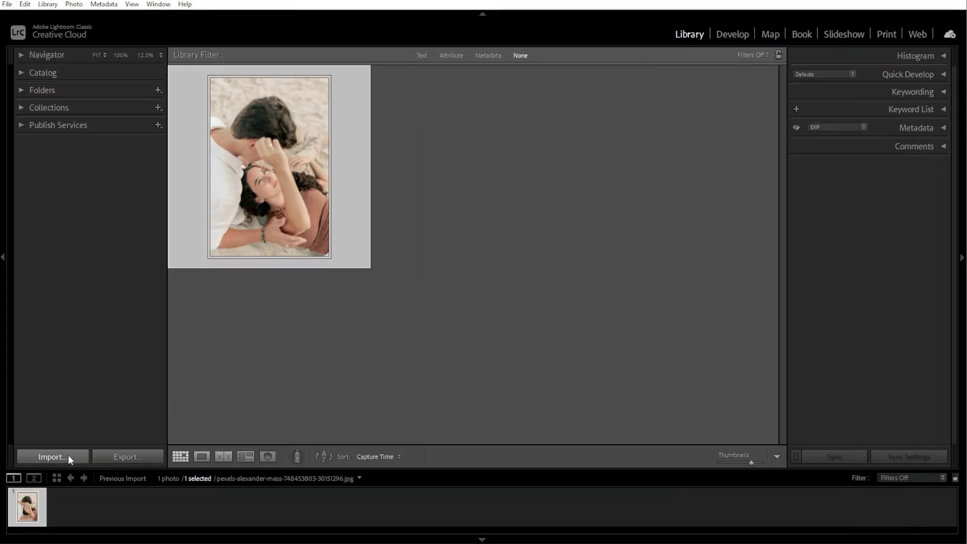
Start a new import and uncheck Don't Import Suspected Duplicates under File Handling.
{"action": "left_click", "coordinate": [68, 456]}
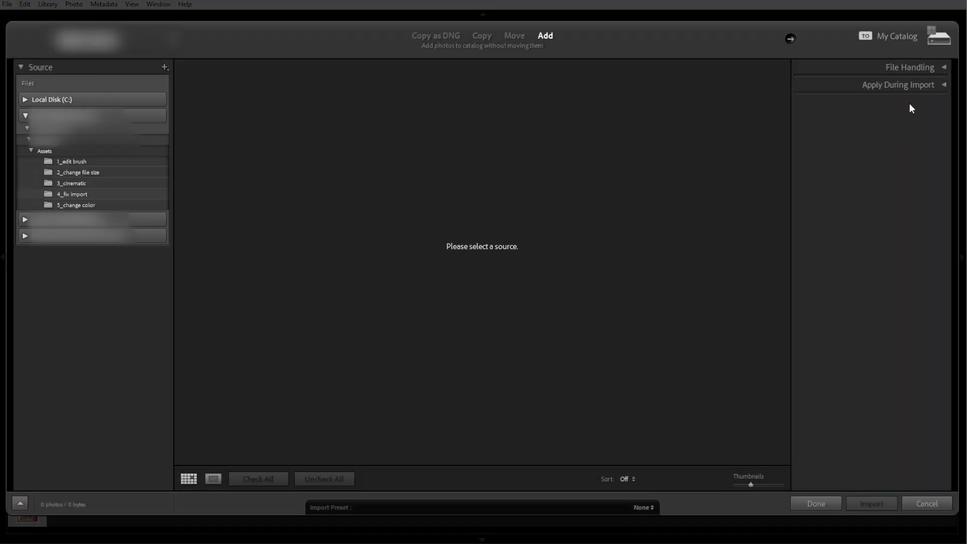
{"action": "left_click", "coordinate": [944, 67]}
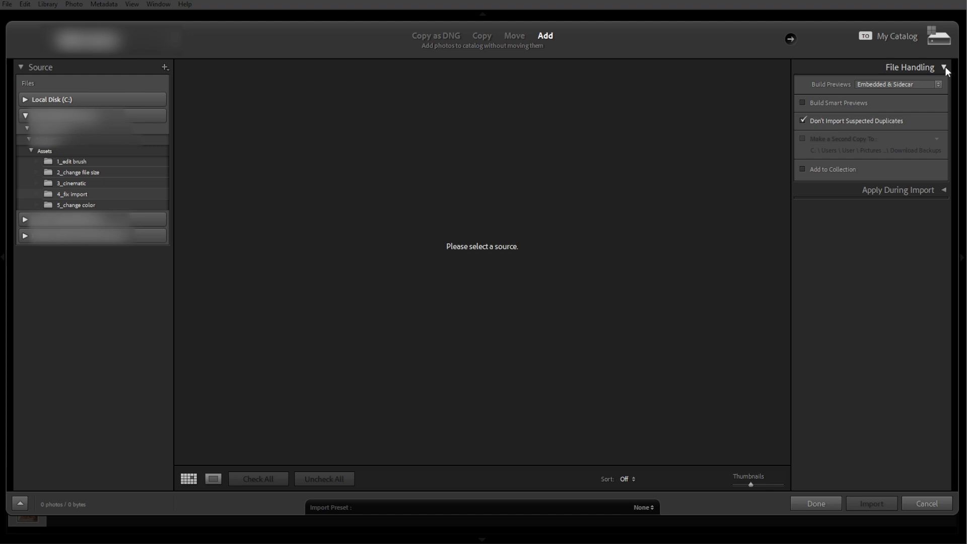
{"action": "left_click", "coordinate": [802, 120]}
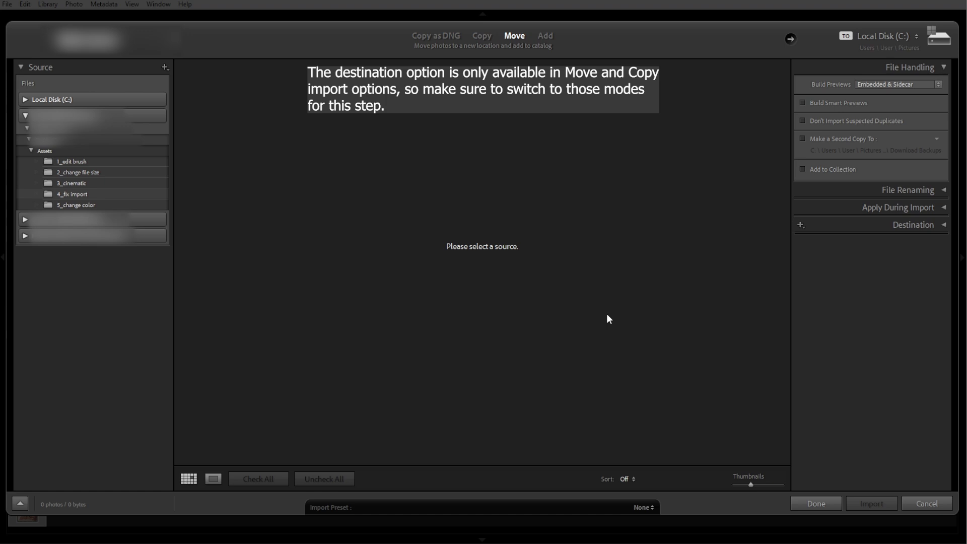
Expand the Destination panel showing Pictures on Local Disk (C:) as the target.
{"action": "left_click", "coordinate": [940, 224]}
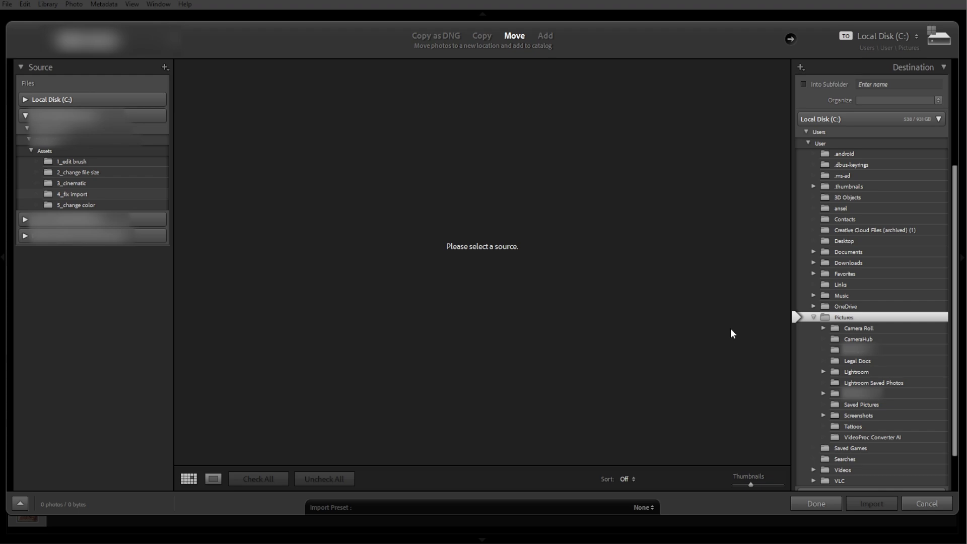
Cancel the import and reopen the import window via File > Import Photos and Video.
{"action": "left_click", "coordinate": [924, 505]}
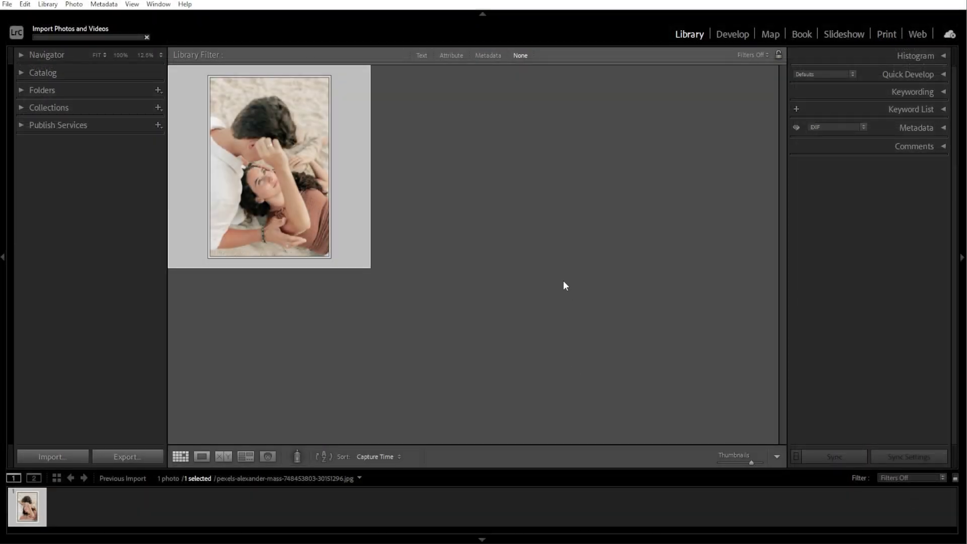
{"action": "left_click", "coordinate": [7, 5]}
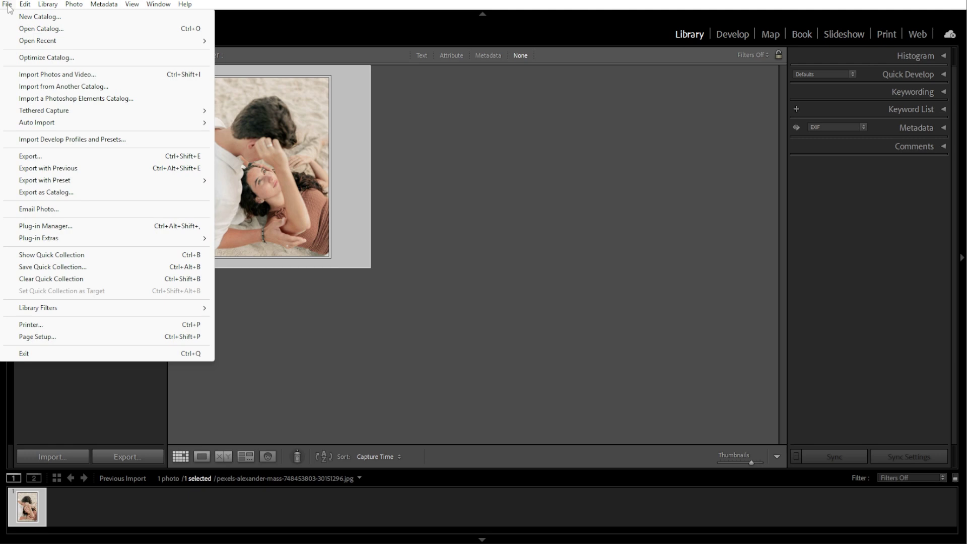
{"action": "left_click", "coordinate": [55, 74]}
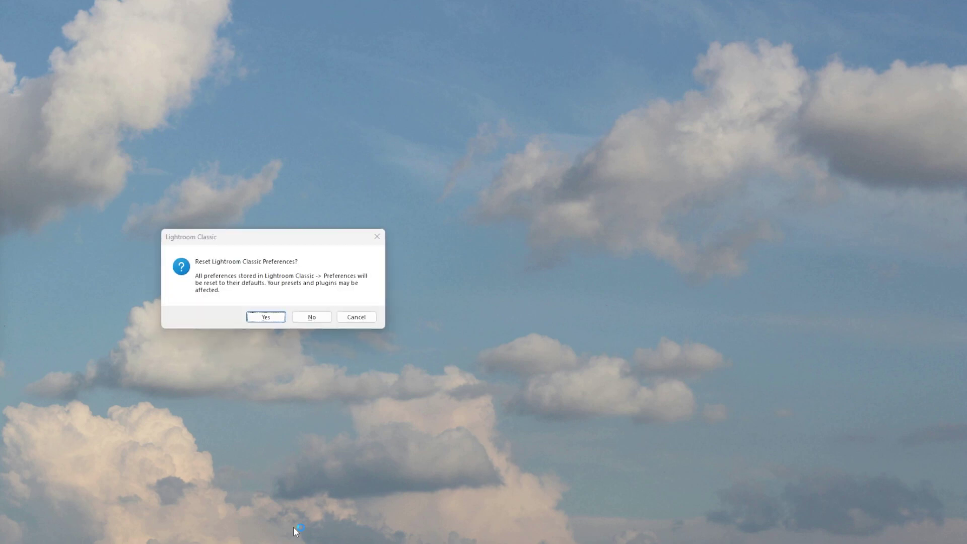
Drag the Reset Preferences prompt to the centre of the screen.
{"action": "left_click_drag", "start_coordinate": [281, 245], "coordinate": [495, 221]}
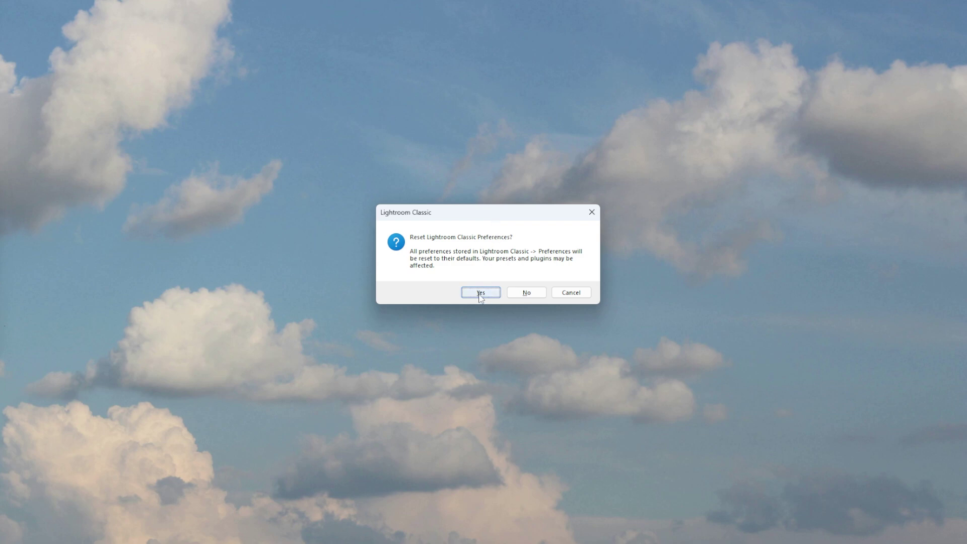